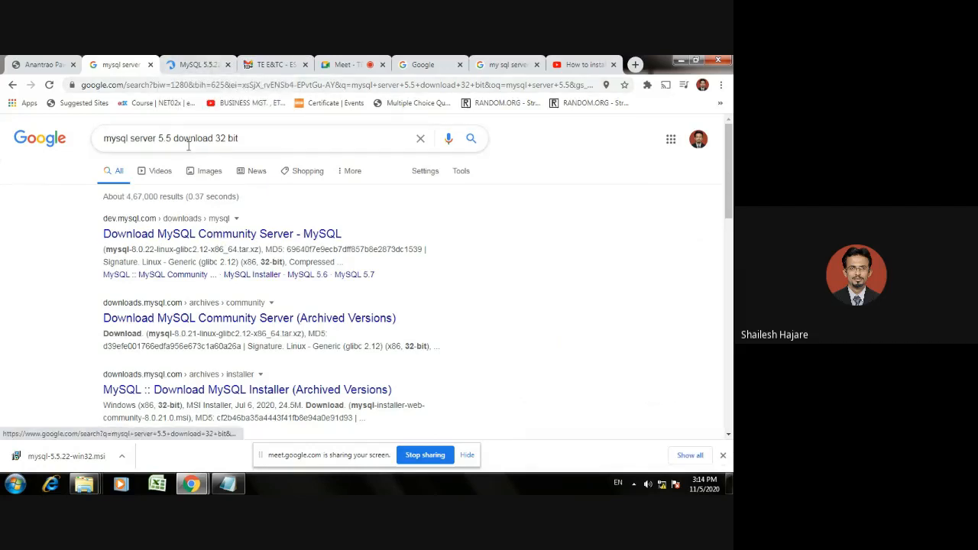
Step: Review the search results for a 32-bit MySQL Server 5.5 download and the FileHorse page for MySQL 5.5.22
{"action": "scroll", "coordinate": [277, 145], "scroll_direction": "down", "scroll_amount": 3}
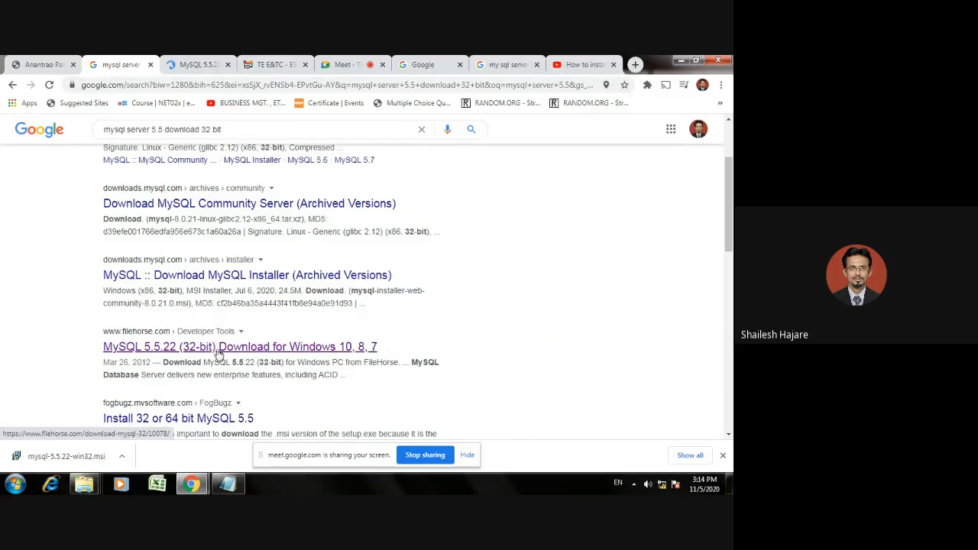
{"action": "left_click", "coordinate": [196, 64]}
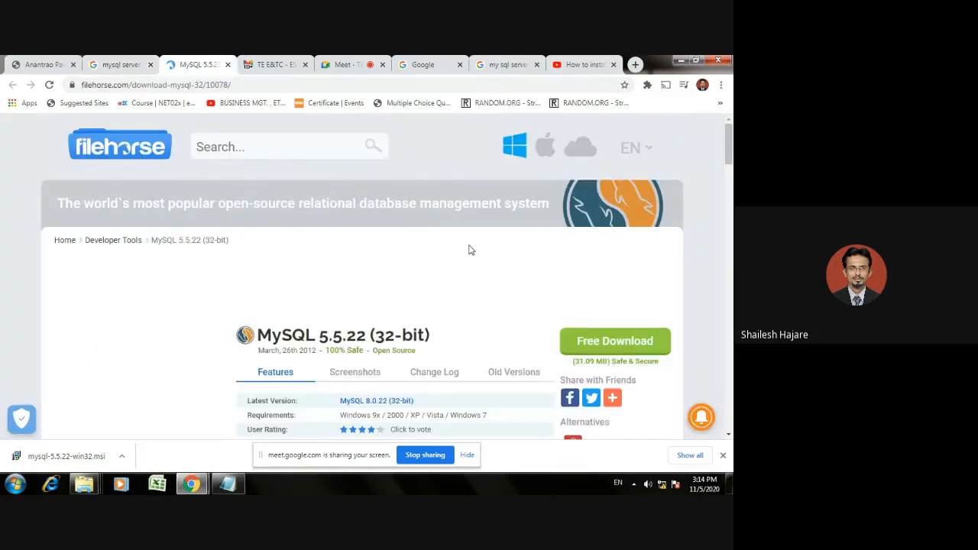
{"action": "scroll", "coordinate": [349, 255], "scroll_direction": "down", "scroll_amount": 2}
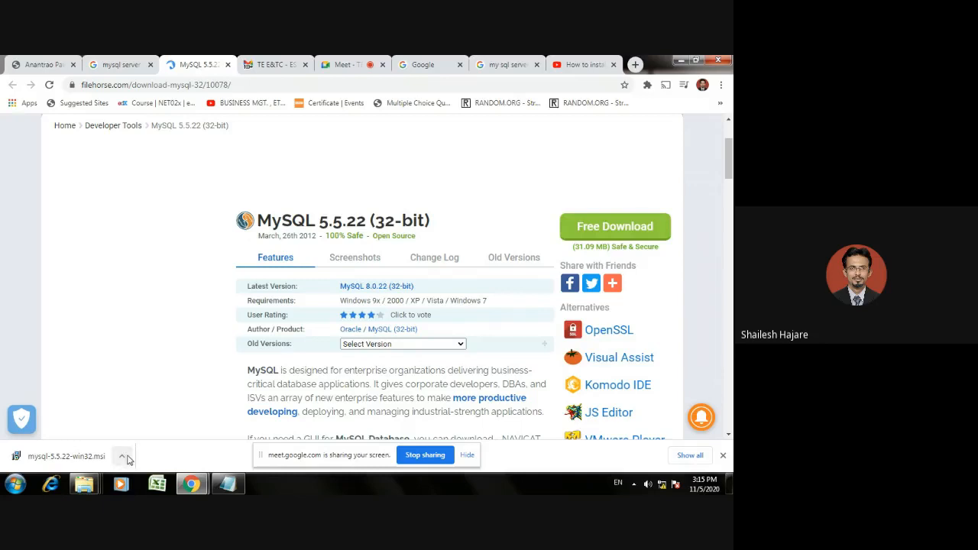
Step: Switch to the ESD folder in Windows Explorer and run the mysql-5.5.22-win32 installer, allowing it past the security warning
{"action": "mouse_move", "coordinate": [84, 483]}
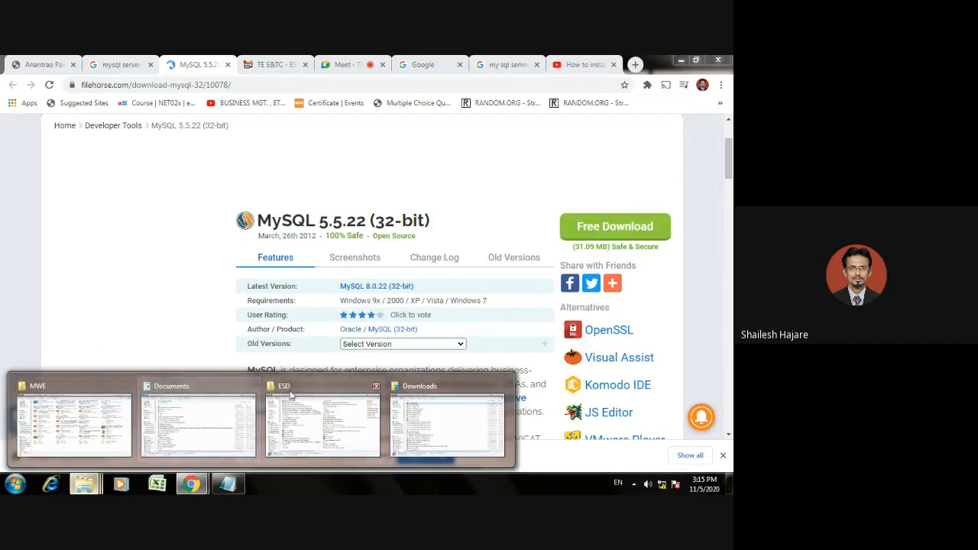
{"action": "left_click", "coordinate": [315, 398]}
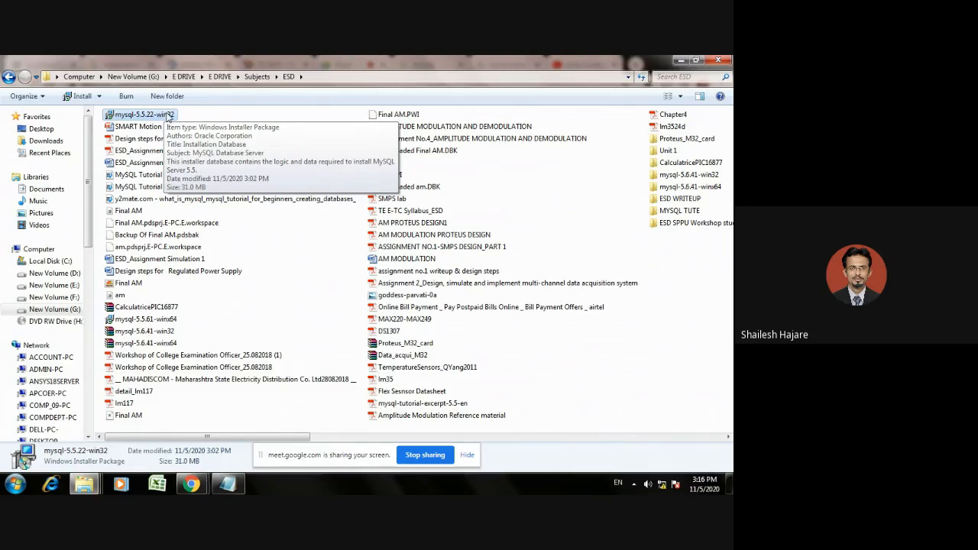
{"action": "double_click", "coordinate": [168, 115]}
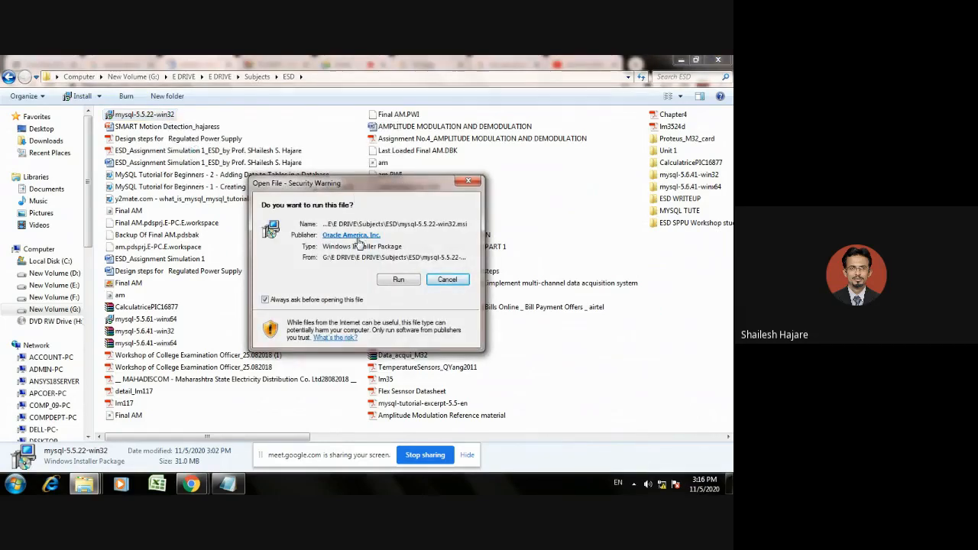
{"action": "left_click", "coordinate": [408, 281]}
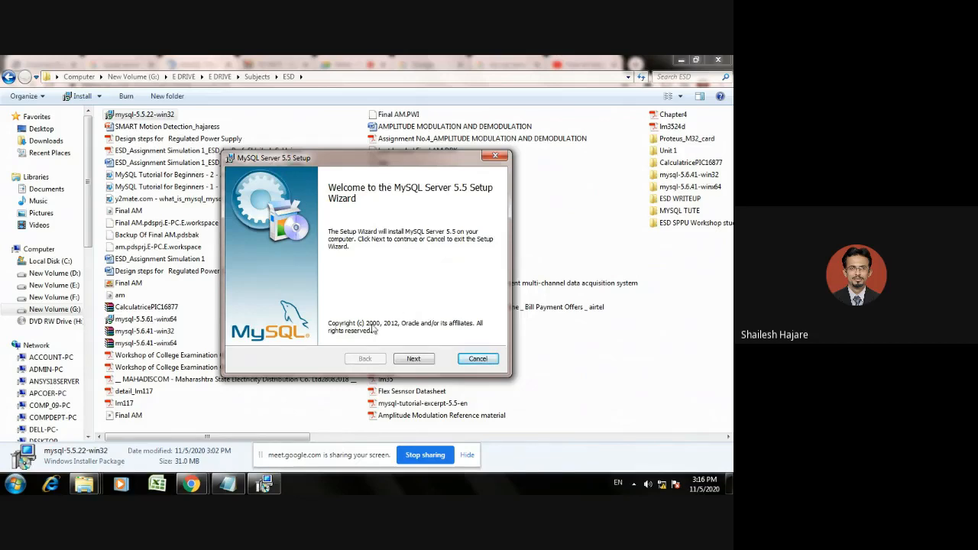
Step: Go past the setup wizard's welcome page and accept the terms of the License Agreement
{"action": "left_click", "coordinate": [416, 360]}
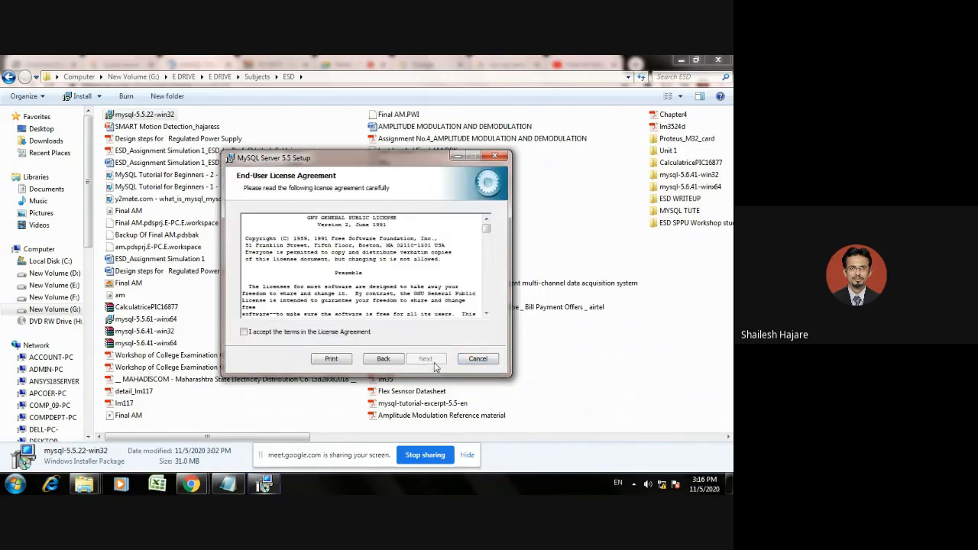
{"action": "left_click", "coordinate": [272, 335]}
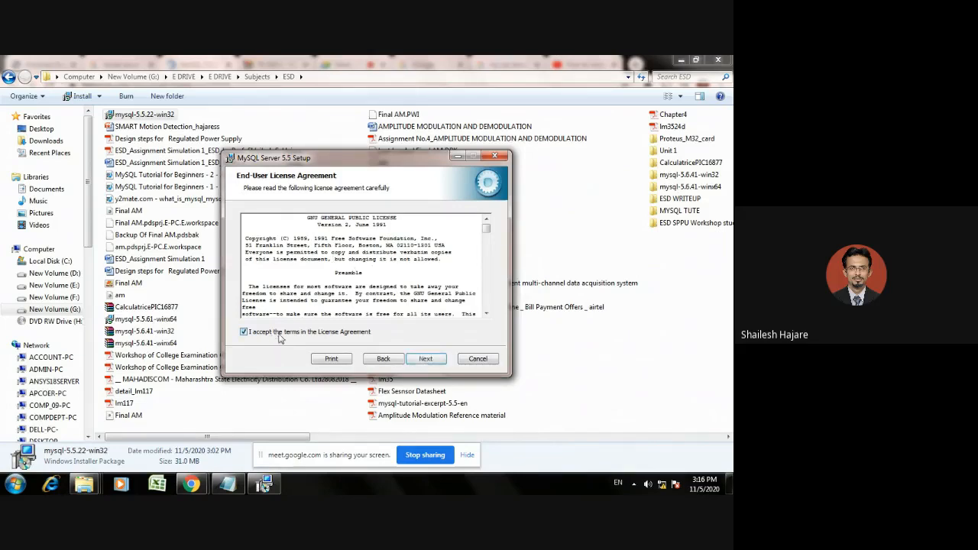
{"action": "left_click", "coordinate": [427, 360]}
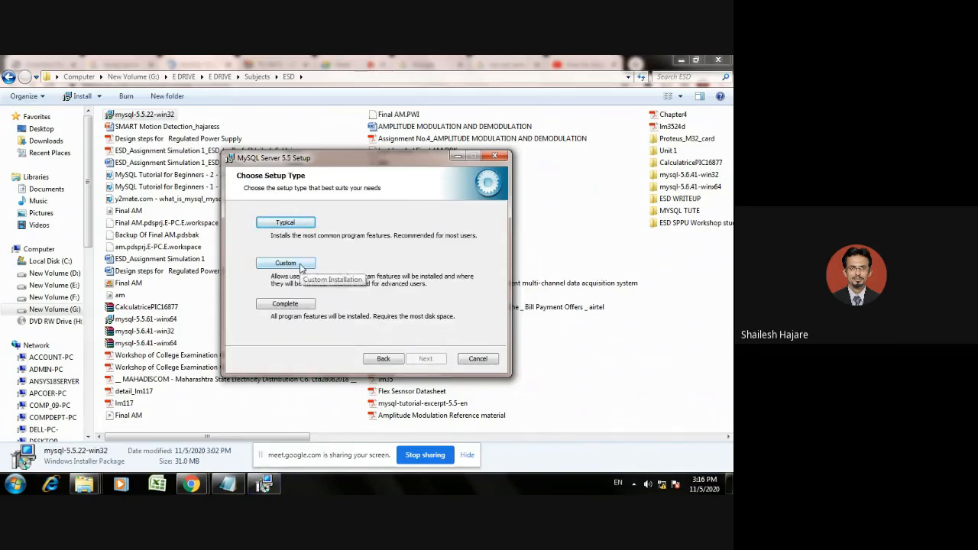
Step: Choose the Custom setup type, expand Development Components, and install MySQL Server 5.5 with the default features and location
{"action": "left_click", "coordinate": [285, 263]}
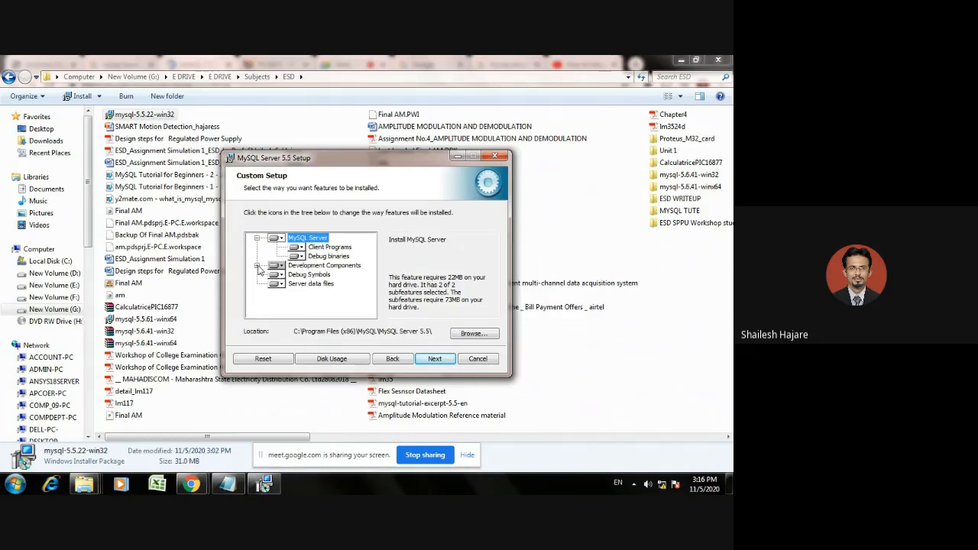
{"action": "left_click", "coordinate": [257, 265]}
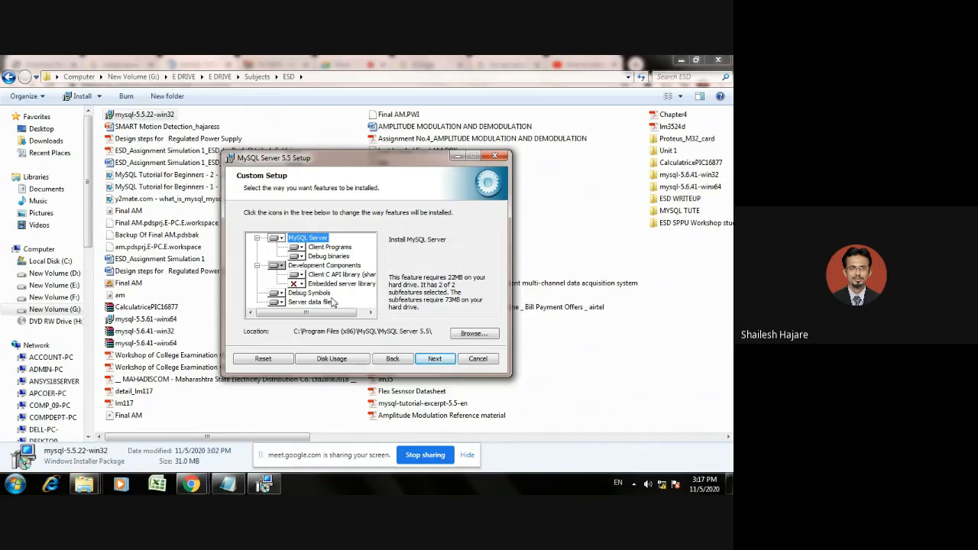
{"action": "left_click", "coordinate": [435, 359]}
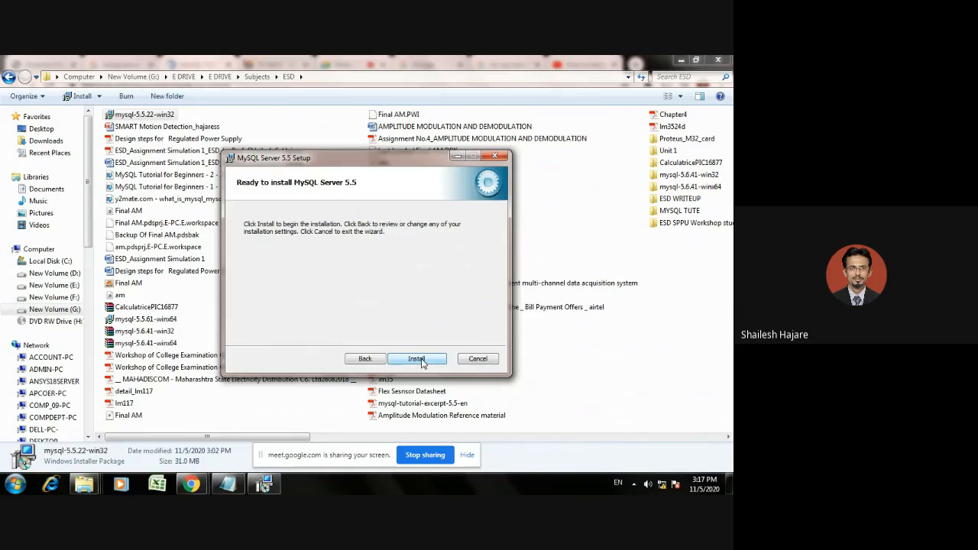
{"action": "left_click", "coordinate": [418, 360]}
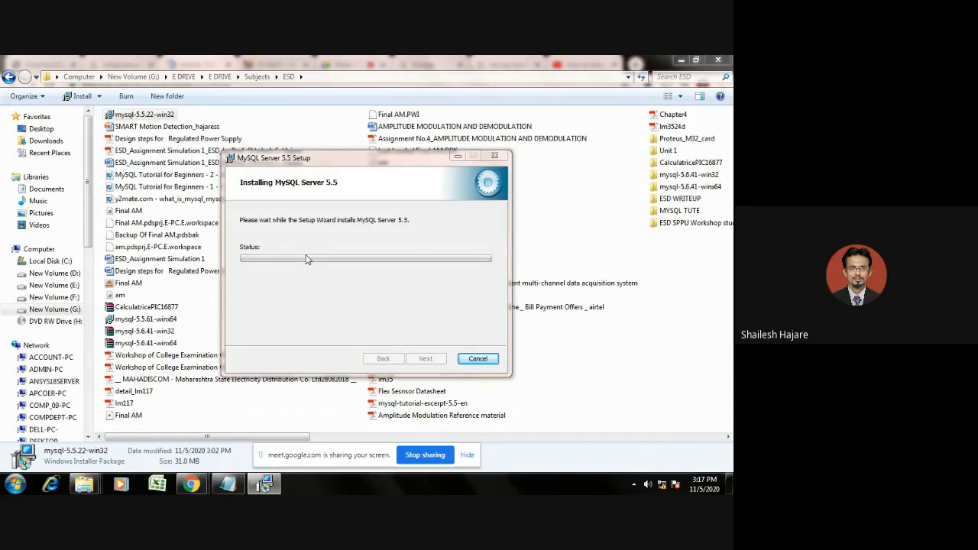
{"action": "left_click", "coordinate": [422, 285]}
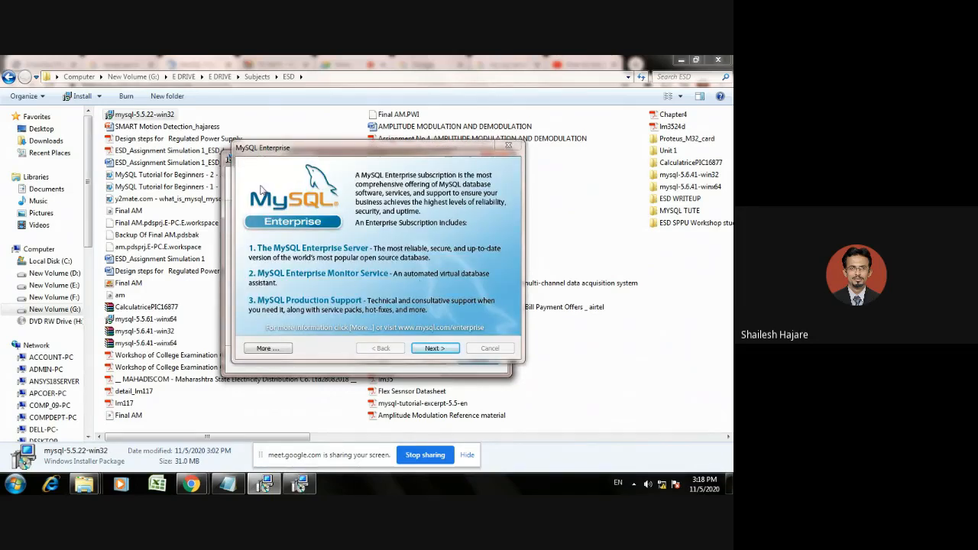
Step: Pass the MySQL Enterprise pages and finish the setup, launching the MySQL Instance Configuration Wizard
{"action": "left_click", "coordinate": [446, 353]}
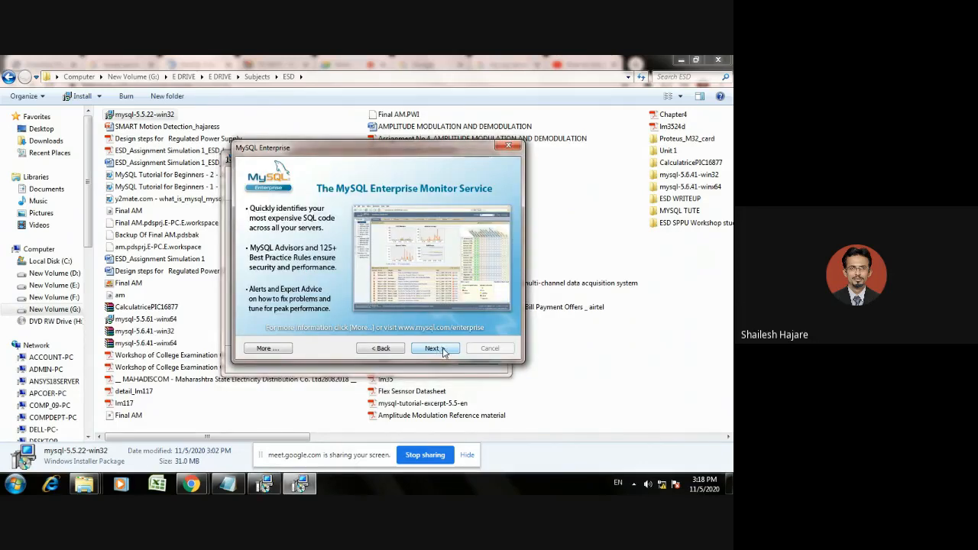
{"action": "left_click", "coordinate": [444, 350]}
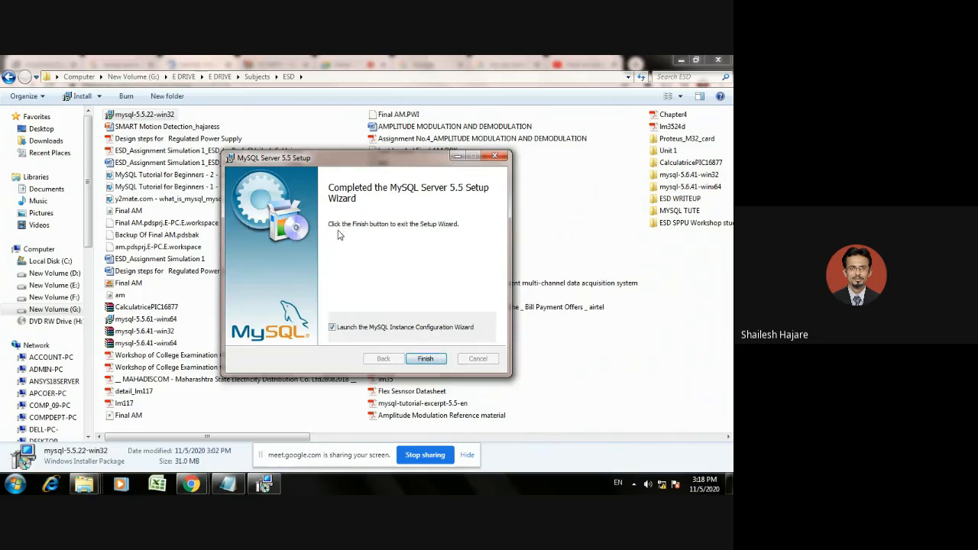
{"action": "left_click", "coordinate": [428, 358]}
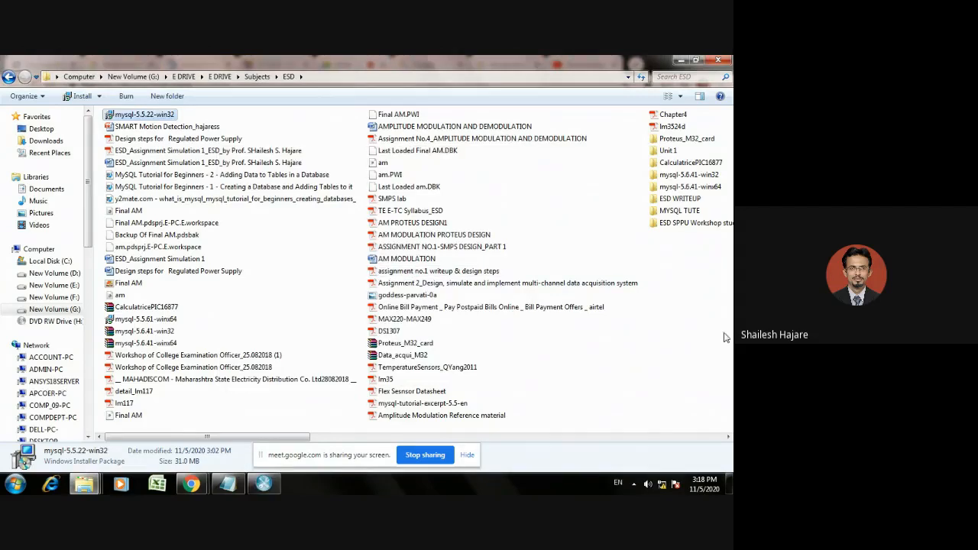
{"action": "left_click", "coordinate": [273, 486]}
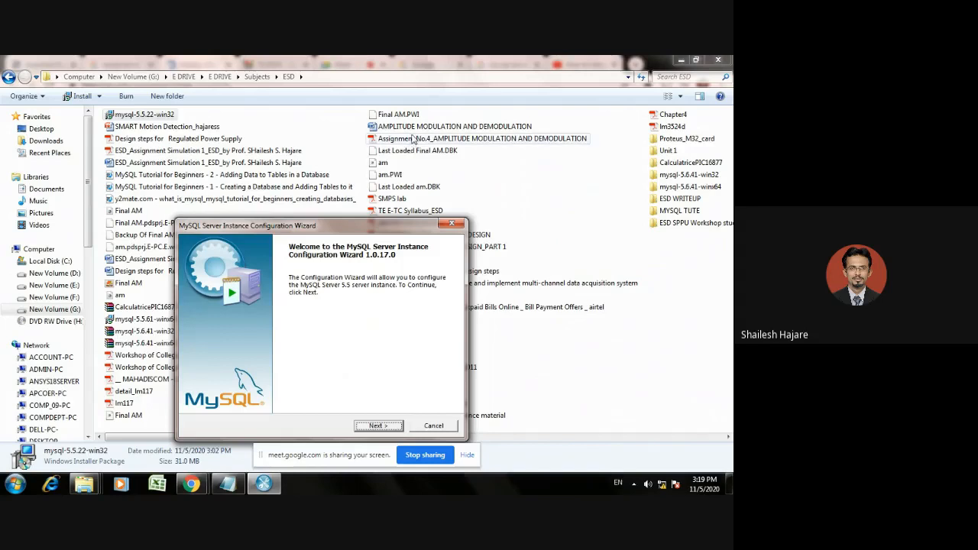
Step: Configure the server instance as Server Machine with Non-Transactional Database Only as the database usage
{"action": "left_click_drag", "start_coordinate": [380, 229], "coordinate": [369, 123]}
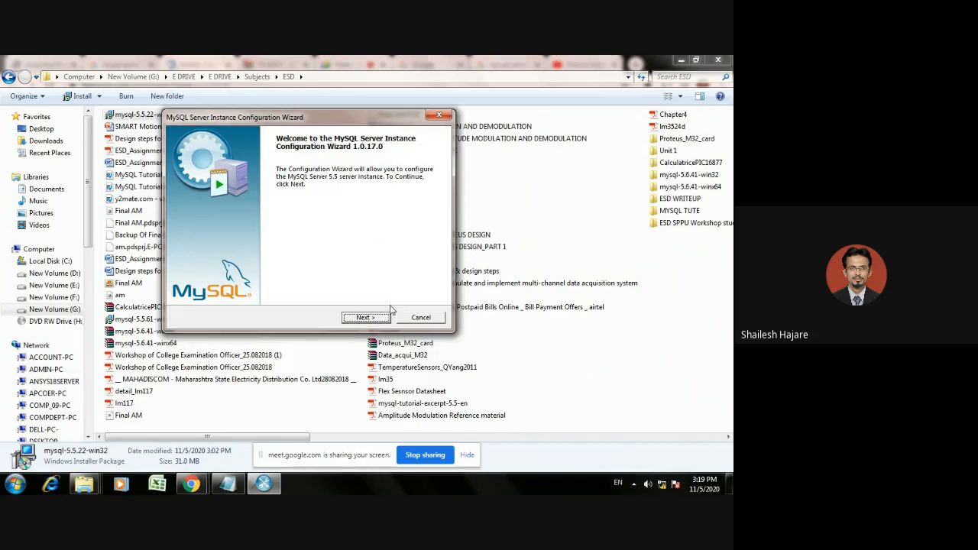
{"action": "left_click", "coordinate": [365, 318]}
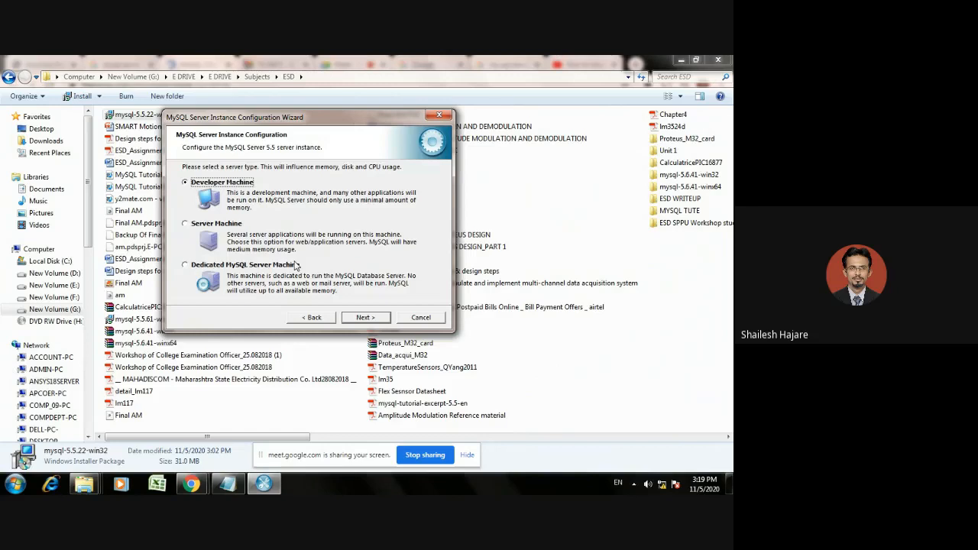
{"action": "left_click", "coordinate": [235, 227]}
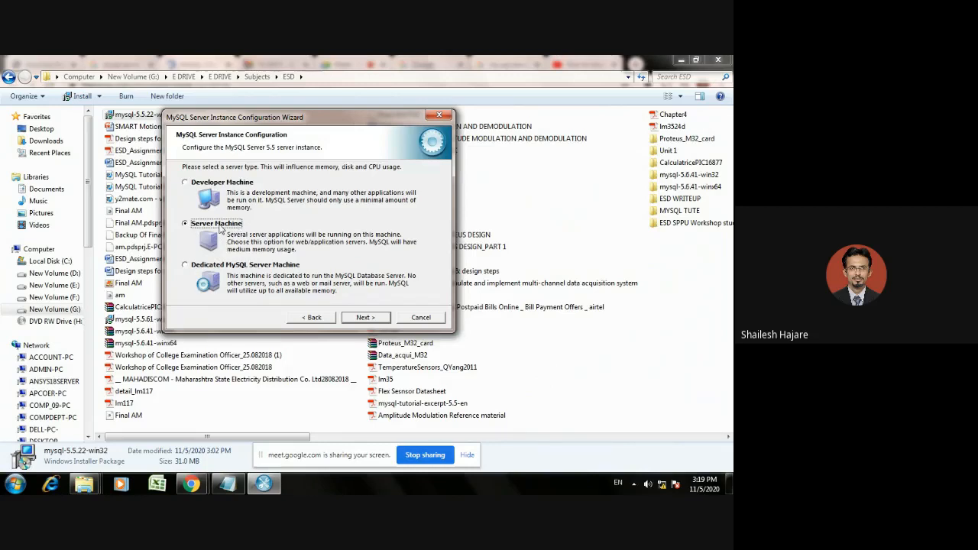
{"action": "left_click", "coordinate": [368, 318]}
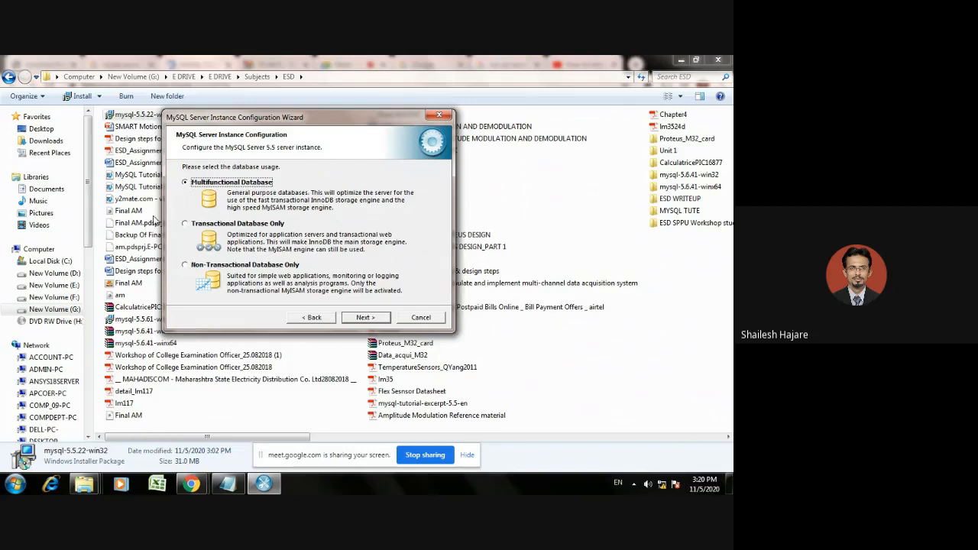
{"action": "left_click", "coordinate": [189, 268]}
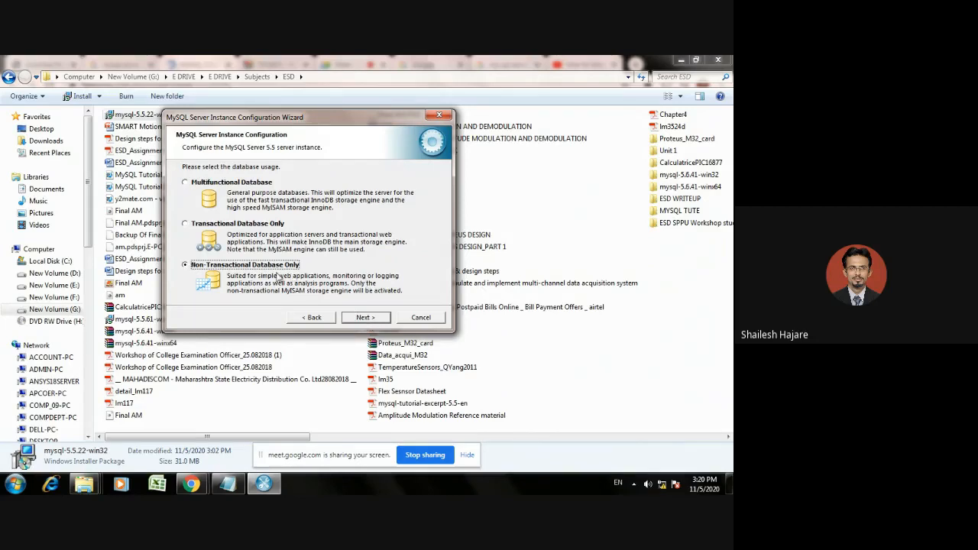
{"action": "left_click", "coordinate": [370, 318]}
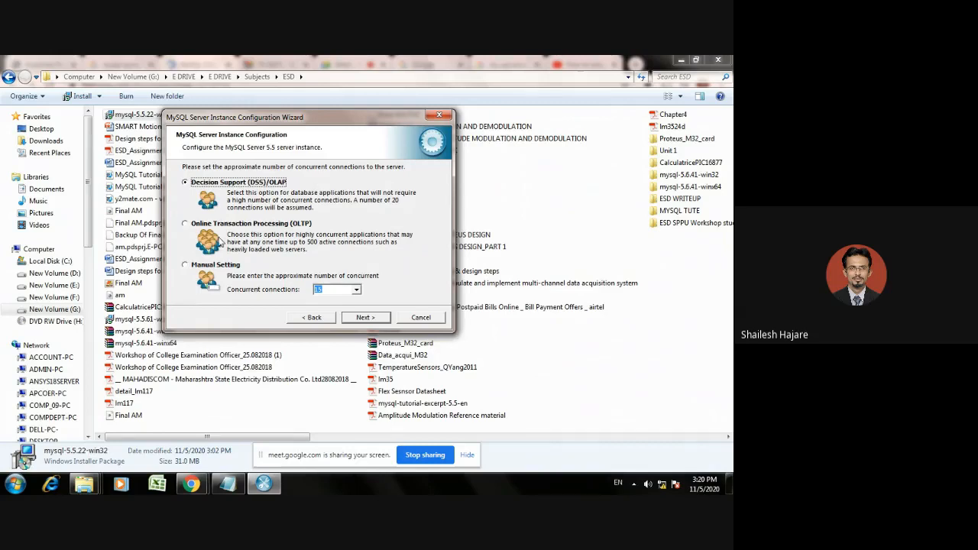
Step: Use Manual Setting for the server's concurrent connections and set their number to 50
{"action": "left_click", "coordinate": [186, 266]}
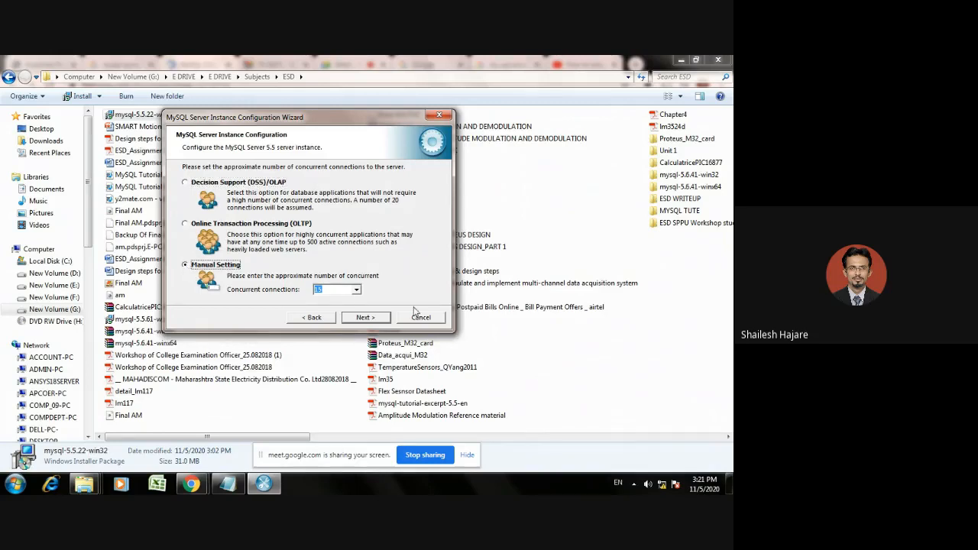
{"action": "left_click", "coordinate": [357, 290]}
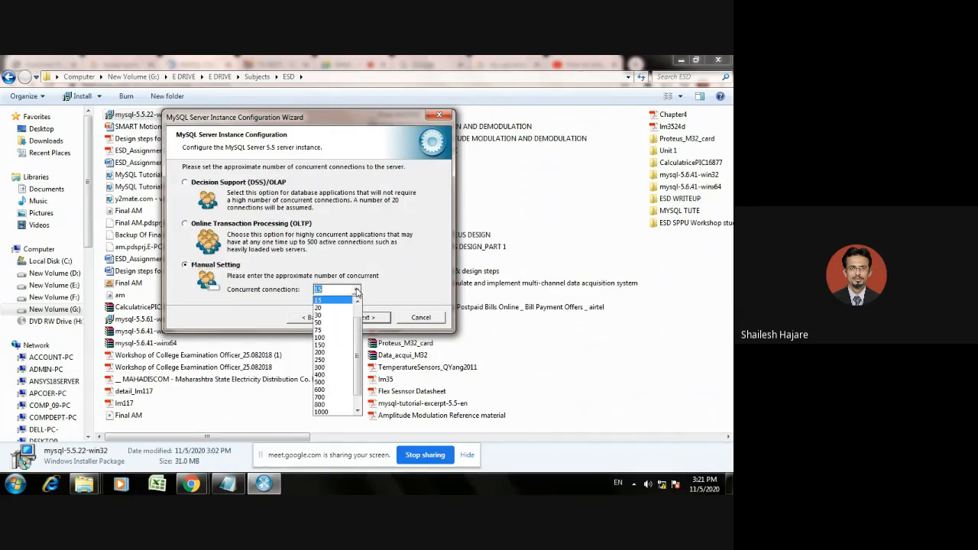
{"action": "left_click", "coordinate": [333, 323]}
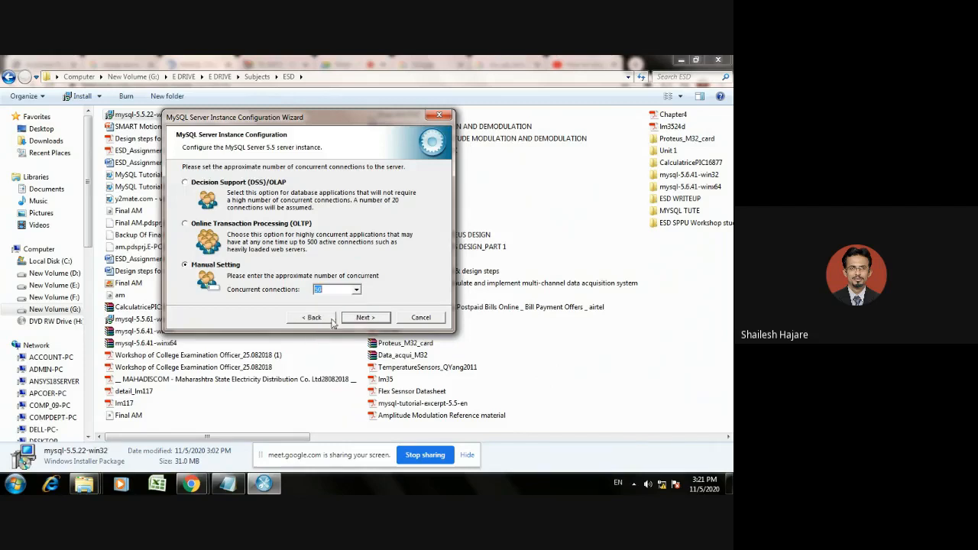
{"action": "left_click", "coordinate": [356, 291]}
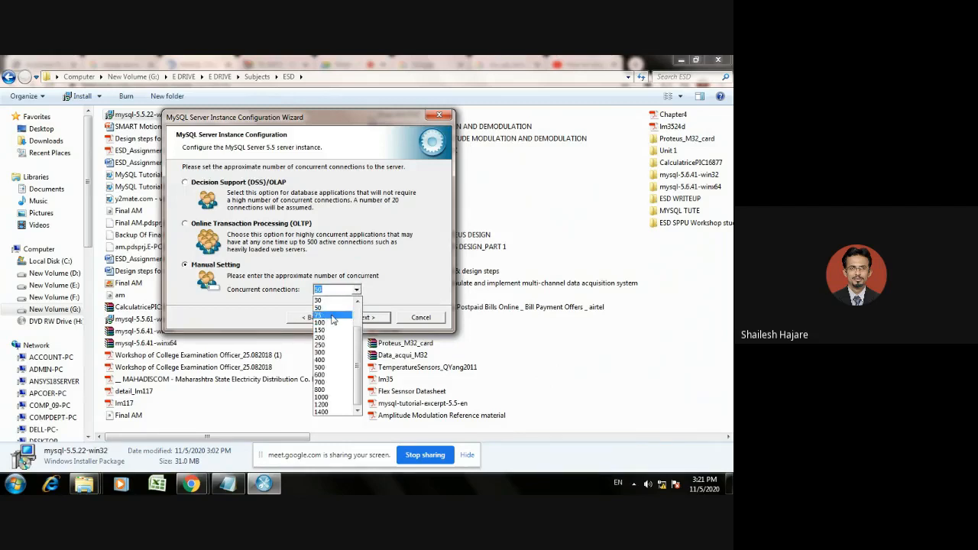
{"action": "left_click", "coordinate": [329, 315]}
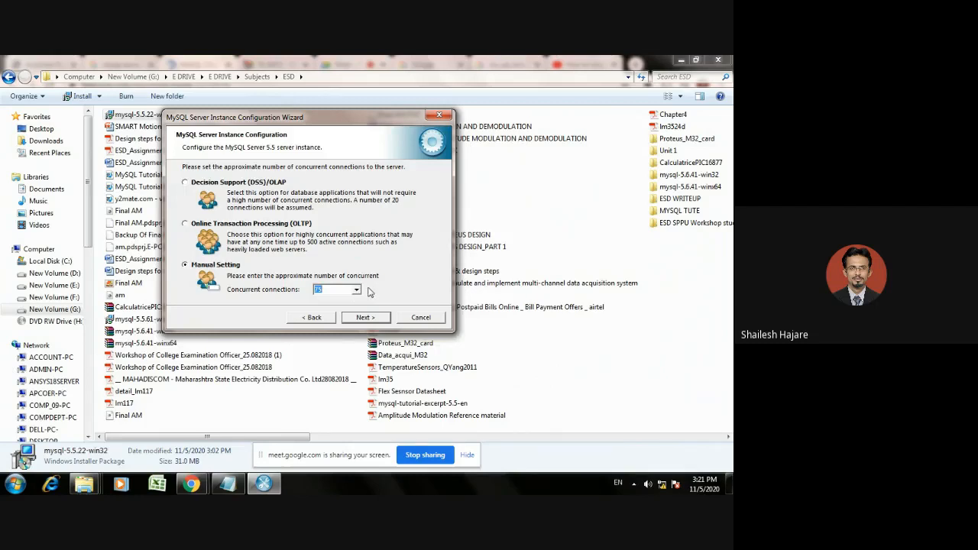
{"action": "left_click", "coordinate": [356, 293]}
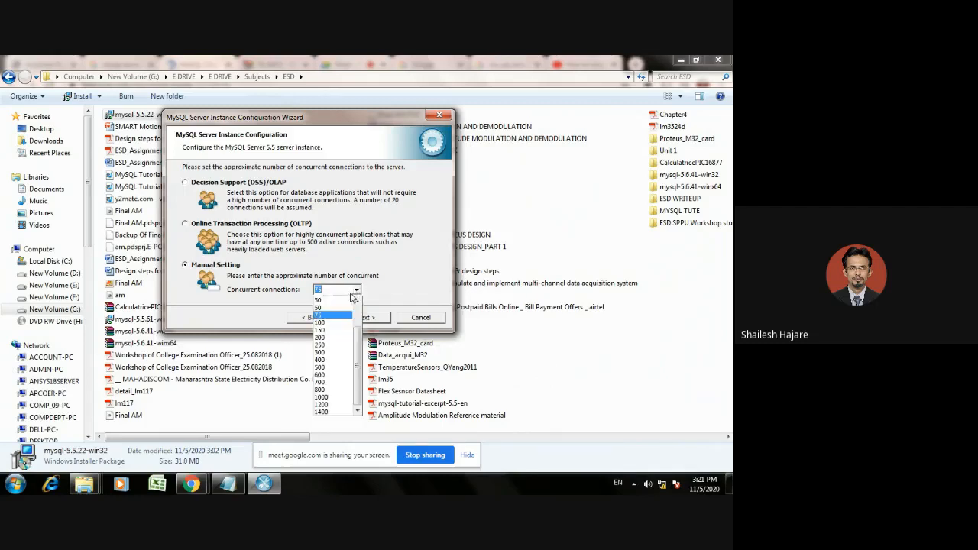
{"action": "left_click", "coordinate": [336, 307]}
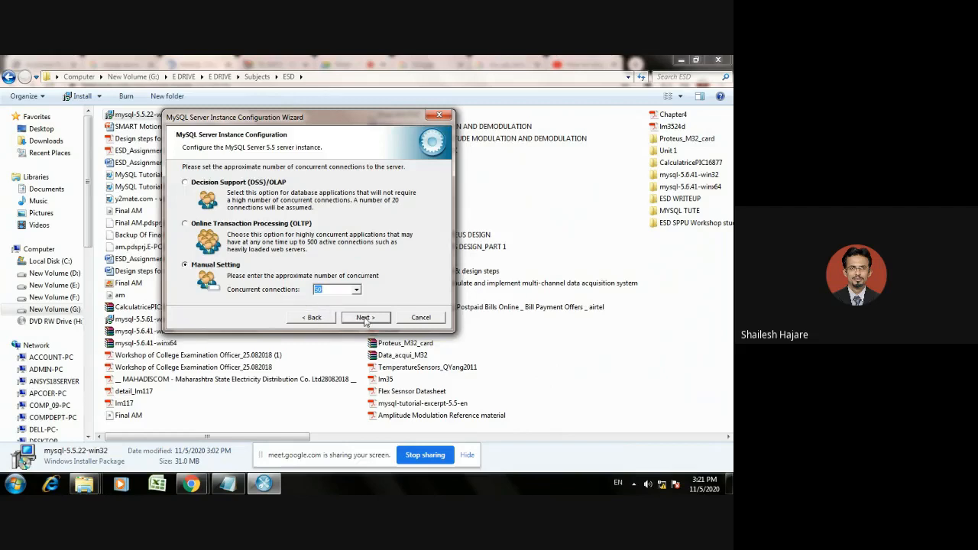
{"action": "left_click", "coordinate": [364, 317]}
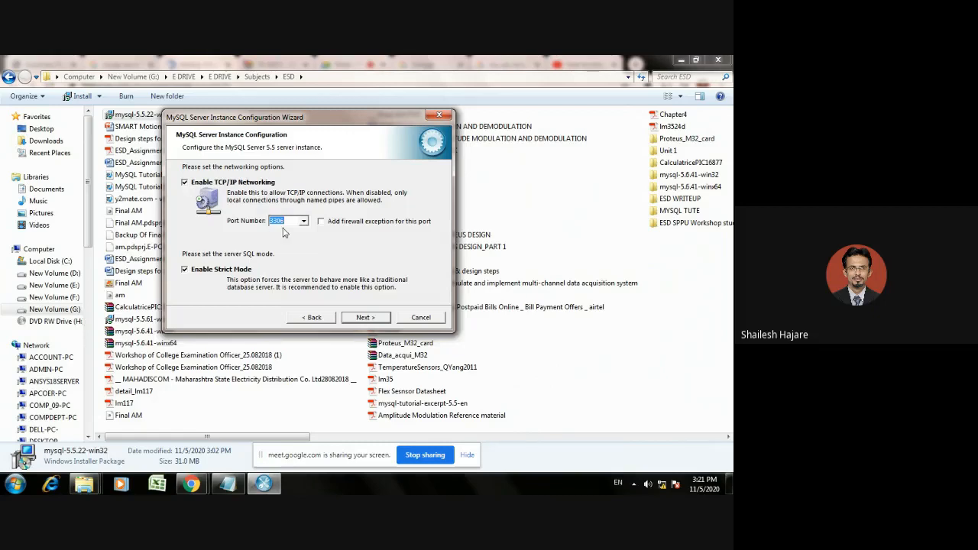
Step: Add a firewall exception for port 3306 in the networking options and look through the list of default character sets
{"action": "left_click", "coordinate": [322, 222]}
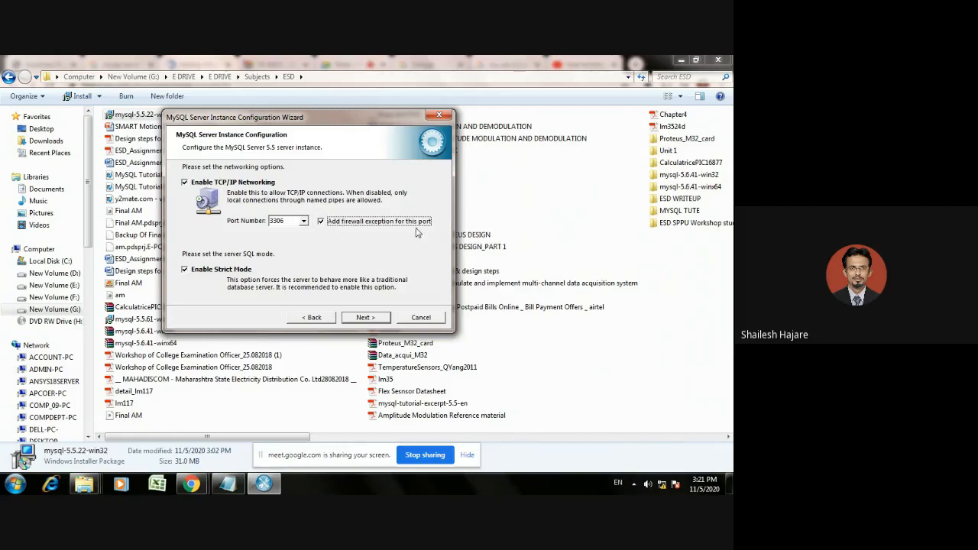
{"action": "left_click", "coordinate": [370, 320]}
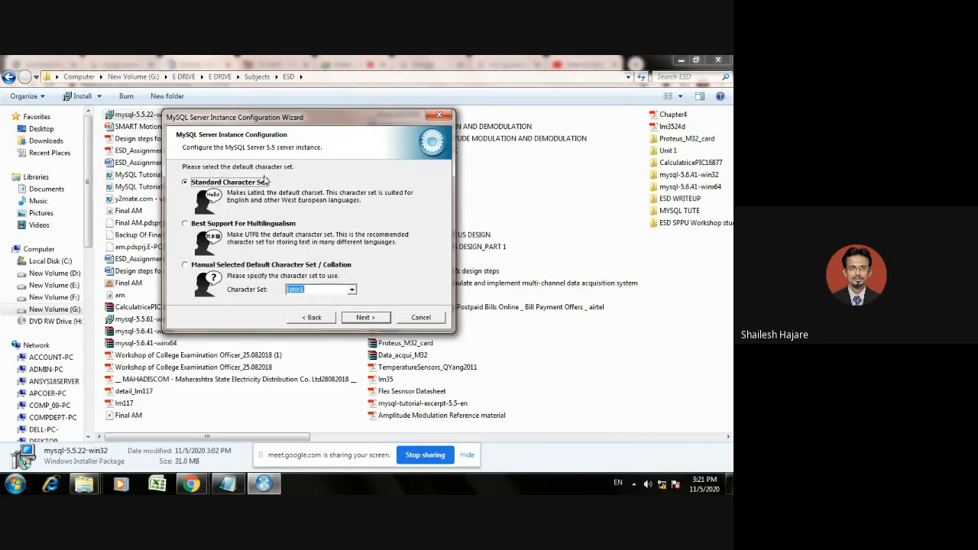
{"action": "left_click", "coordinate": [352, 288]}
{"action": "left_click", "coordinate": [365, 292]}
Step: Switch to the Chrome window and stop sharing the screen in the Google Meet call
{"action": "left_click", "coordinate": [189, 490]}
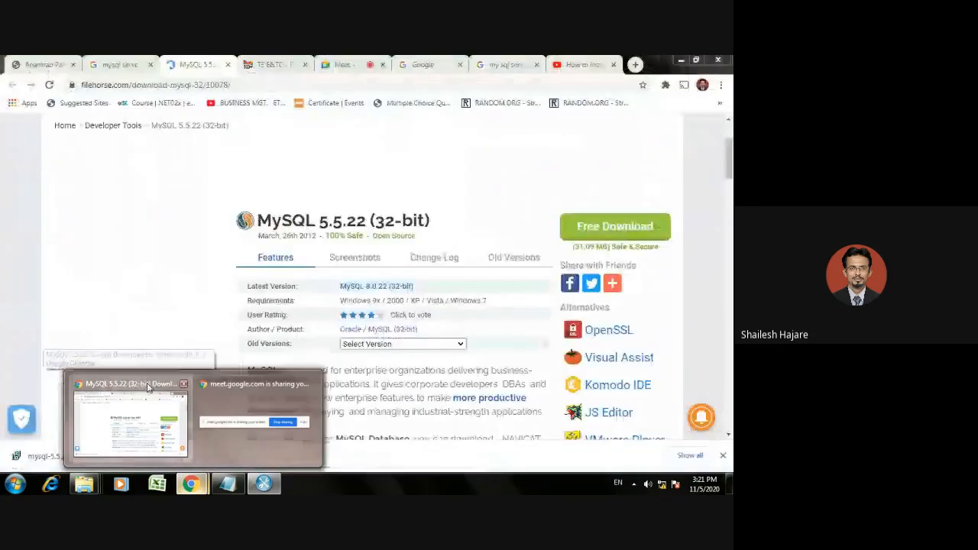
{"action": "left_click", "coordinate": [143, 384]}
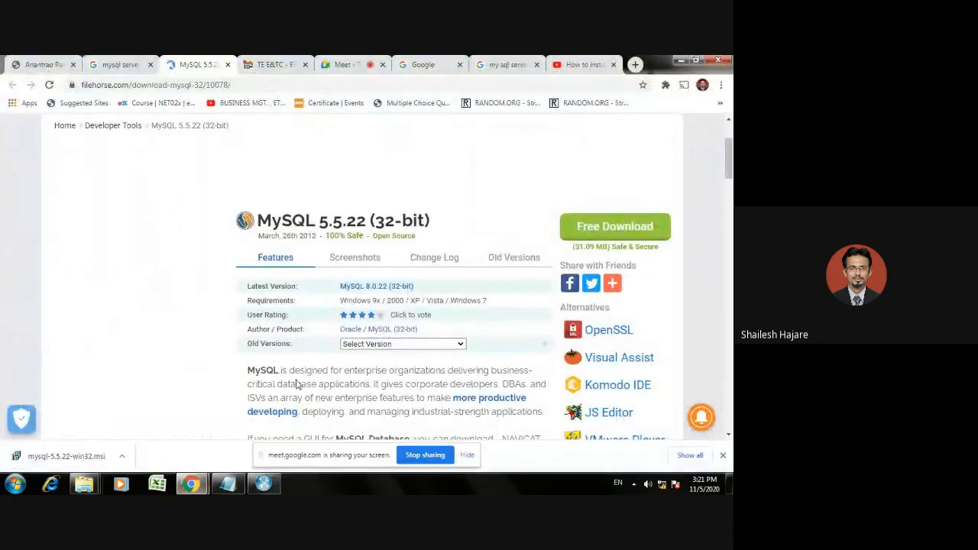
{"action": "left_click", "coordinate": [425, 455]}
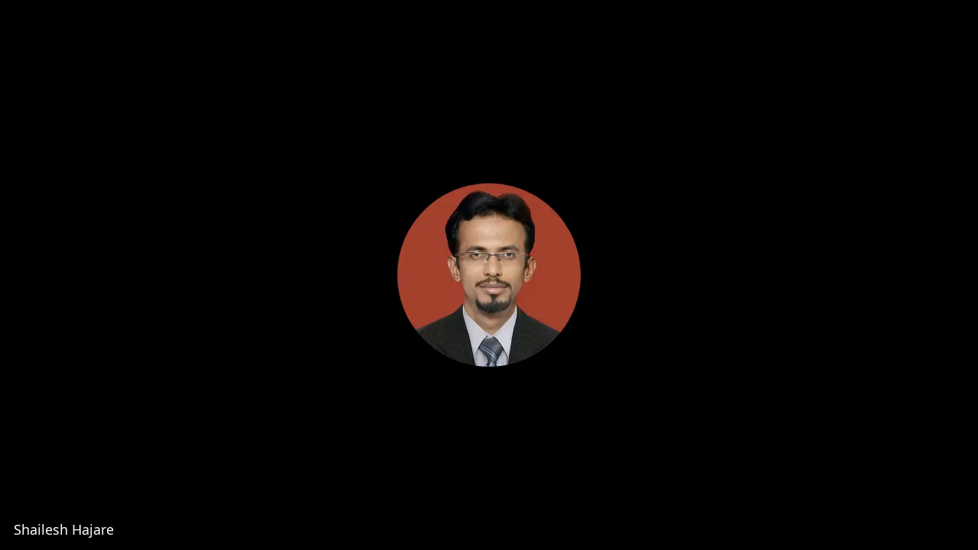